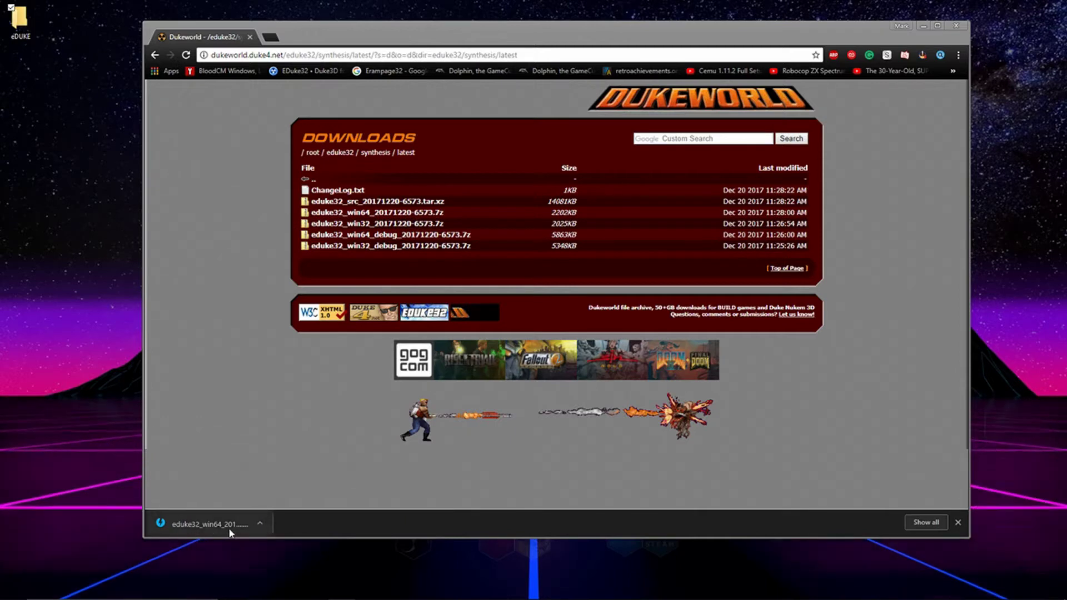
# Arrange the desktop so the 7-Zip archive and the opened eDUKE folder window sit side by side
pyautogui.click(923, 24)
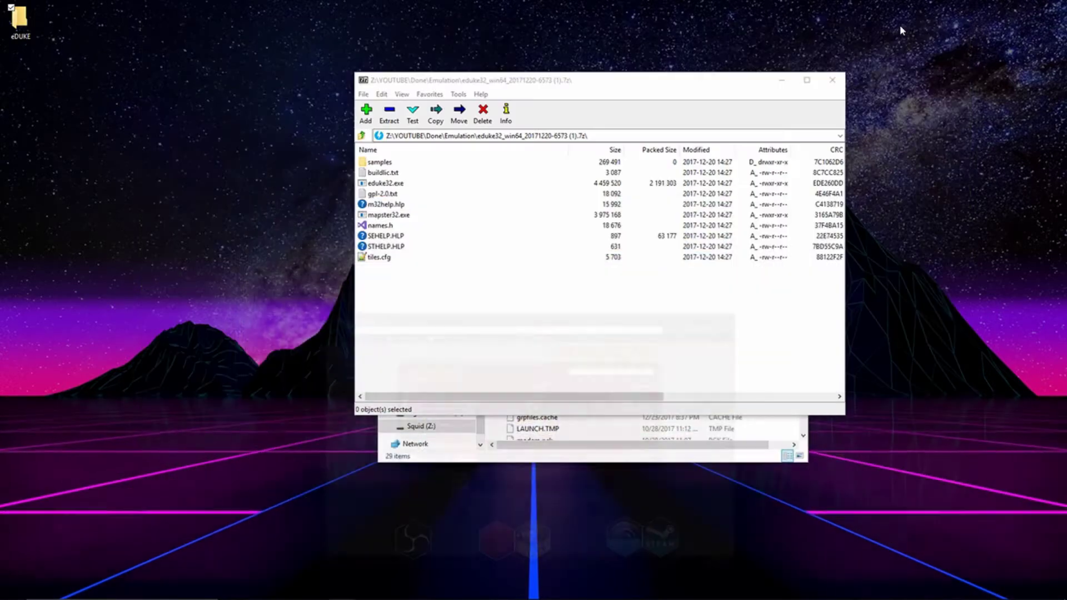
pyautogui.moveTo(566, 80); pyautogui.dragTo(708, 41)
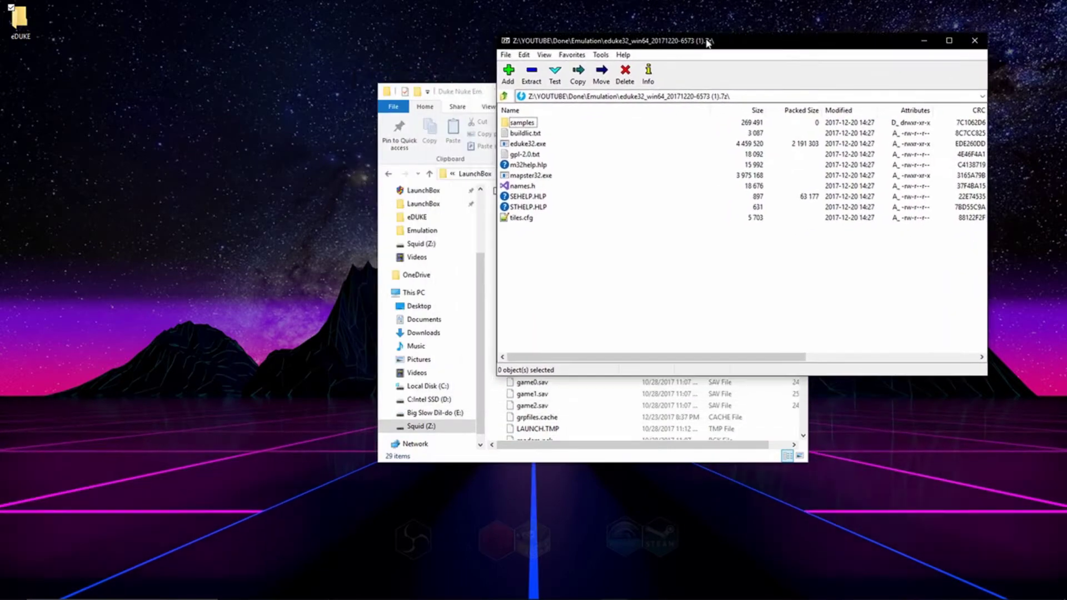
pyautogui.click(20, 20)
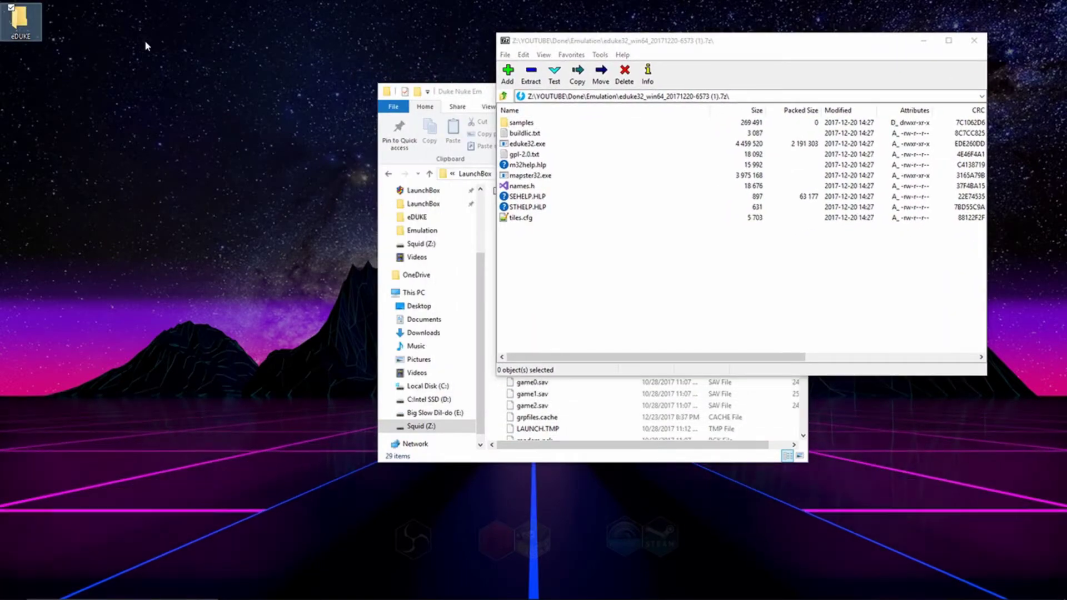
pyautogui.moveTo(37, 26); pyautogui.dragTo(79, 202)
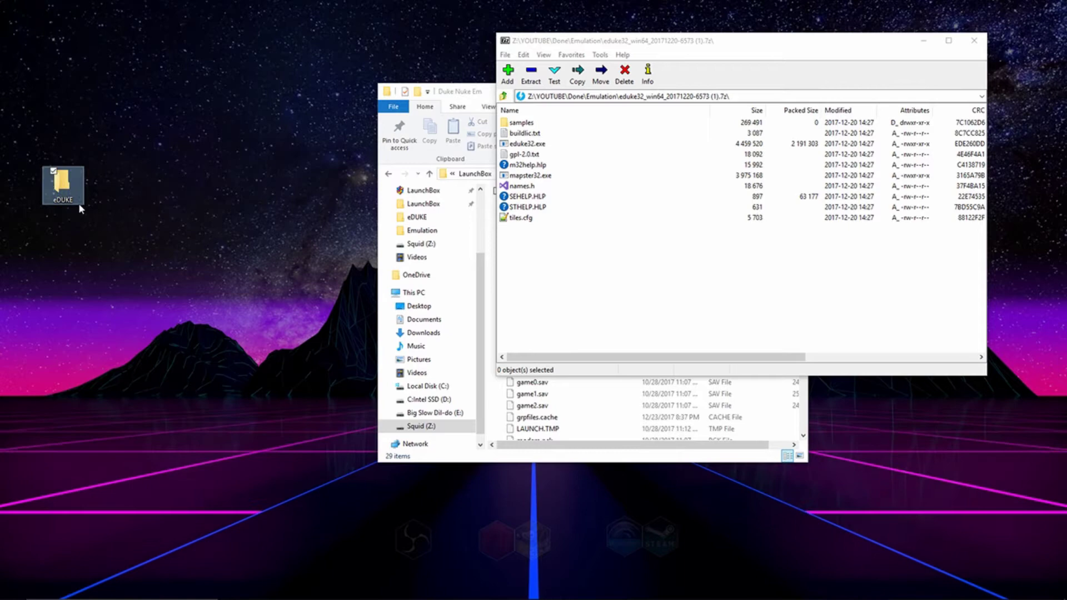
pyautogui.doubleClick(64, 185)
pyautogui.moveTo(607, 115); pyautogui.dragTo(257, 68)
# Drag all ten archive files into the eDUKE folder to extract them, then close 7-Zip
pyautogui.moveTo(567, 241); pyautogui.dragTo(517, 121)
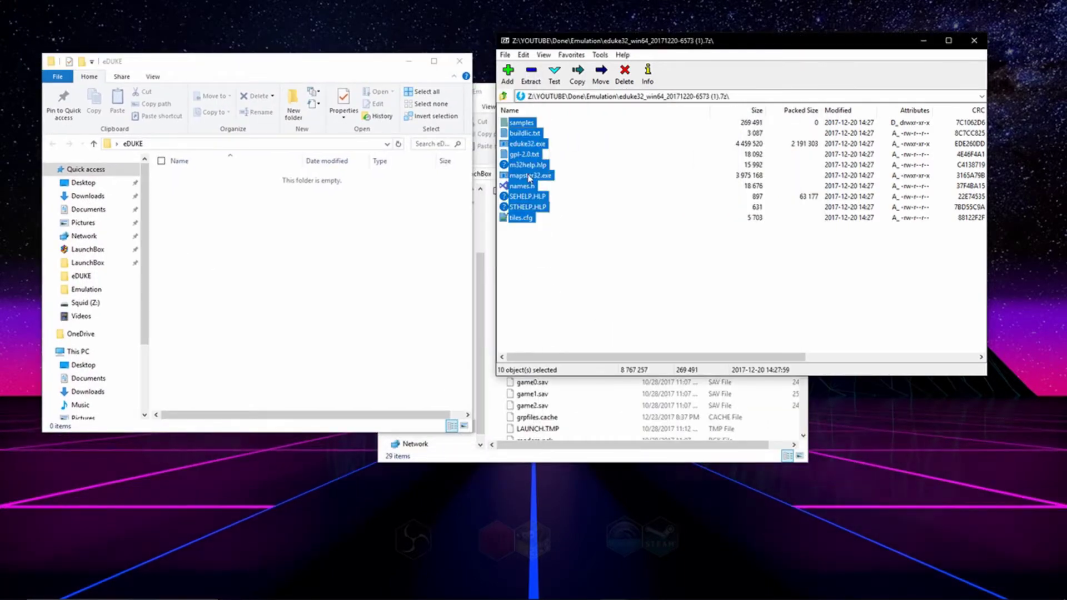
pyautogui.moveTo(528, 179); pyautogui.dragTo(329, 258)
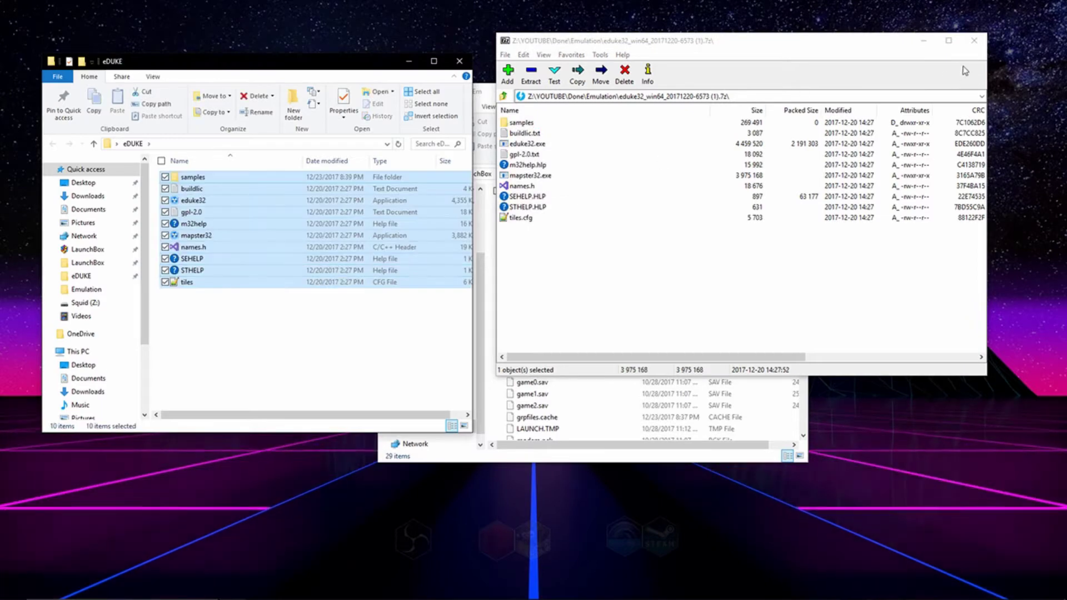
pyautogui.click(975, 40)
# Position the Duke Nuke Em game folder window to the right of the eDUKE window
pyautogui.click(236, 330)
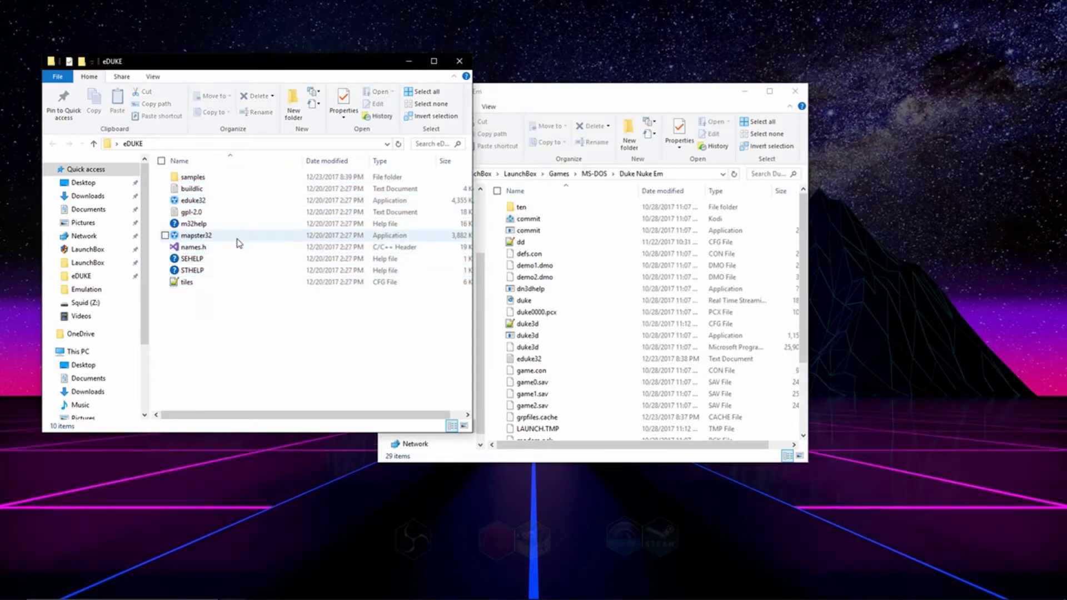
pyautogui.click(193, 201)
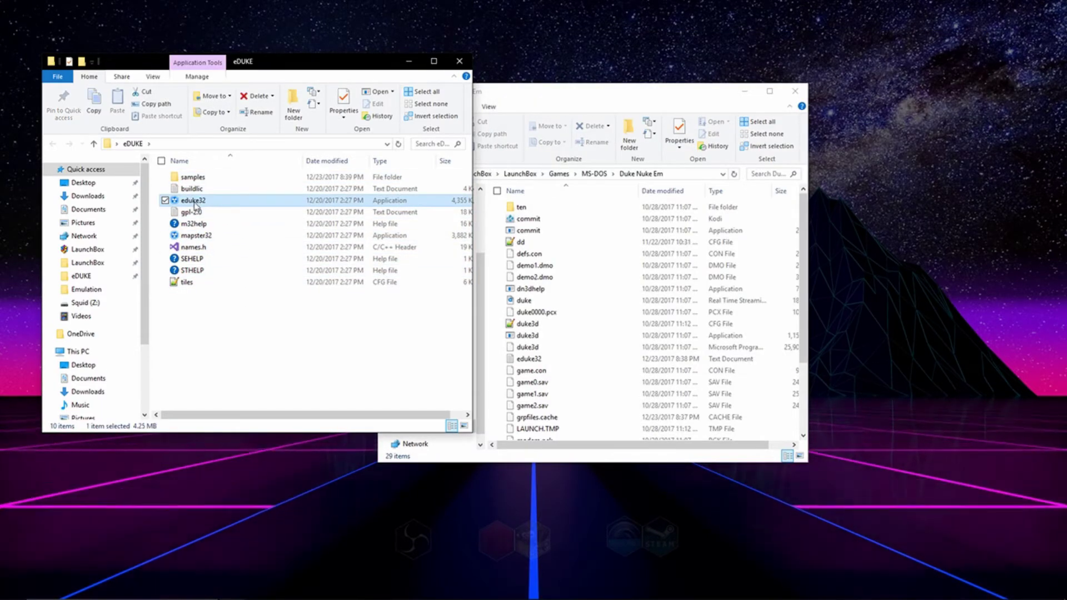
pyautogui.click(254, 375)
pyautogui.click(607, 99)
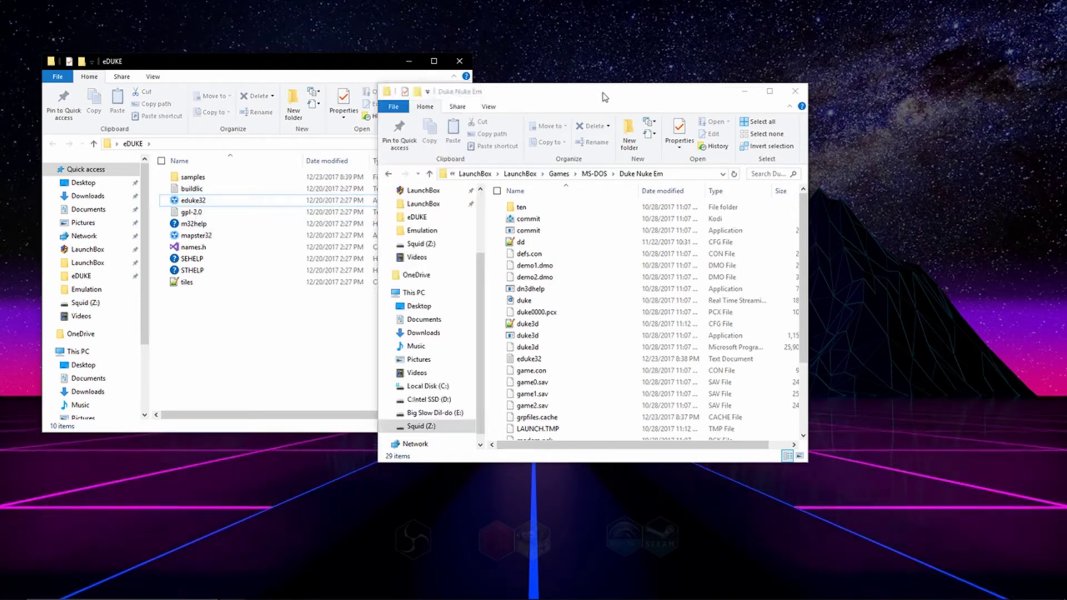
pyautogui.moveTo(607, 94); pyautogui.dragTo(743, 56)
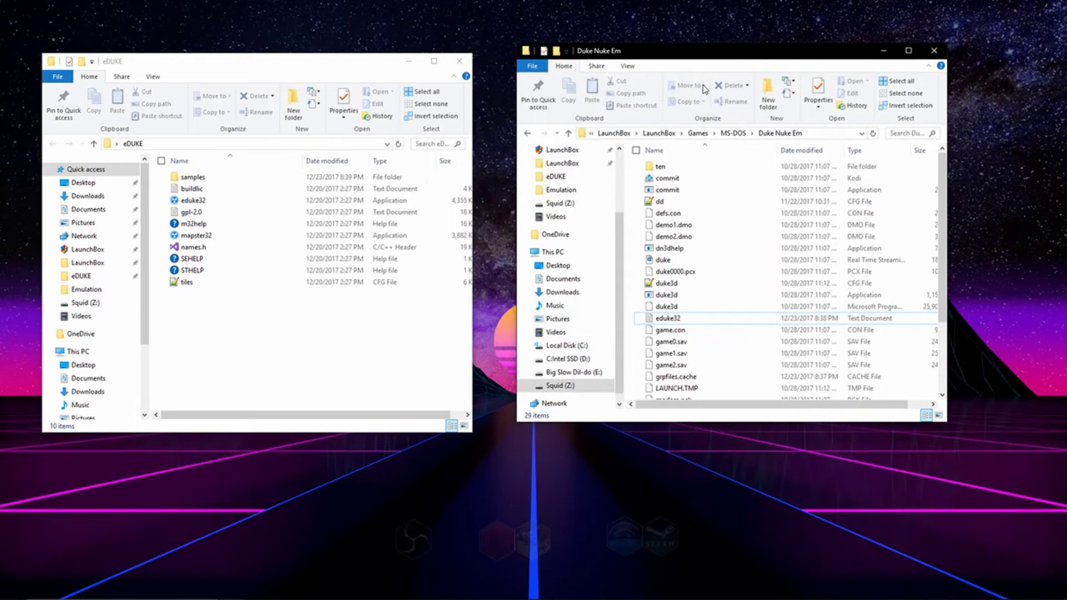
pyautogui.moveTo(677, 57); pyautogui.dragTo(686, 51)
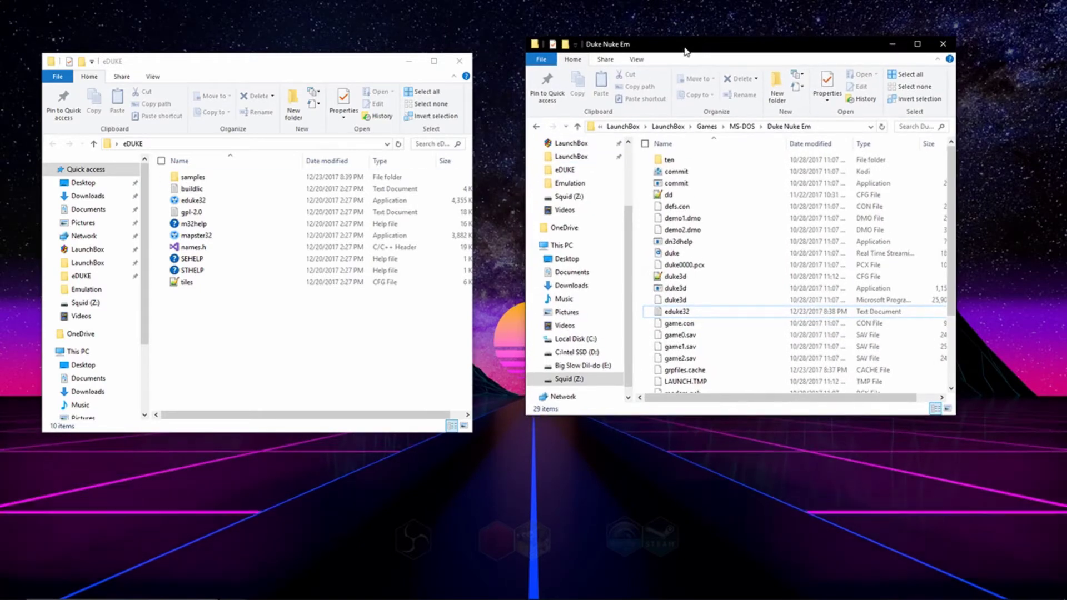
# Copy the eduke32 application from eDUKE into the Duke Nuke Em game folder
pyautogui.click(237, 365)
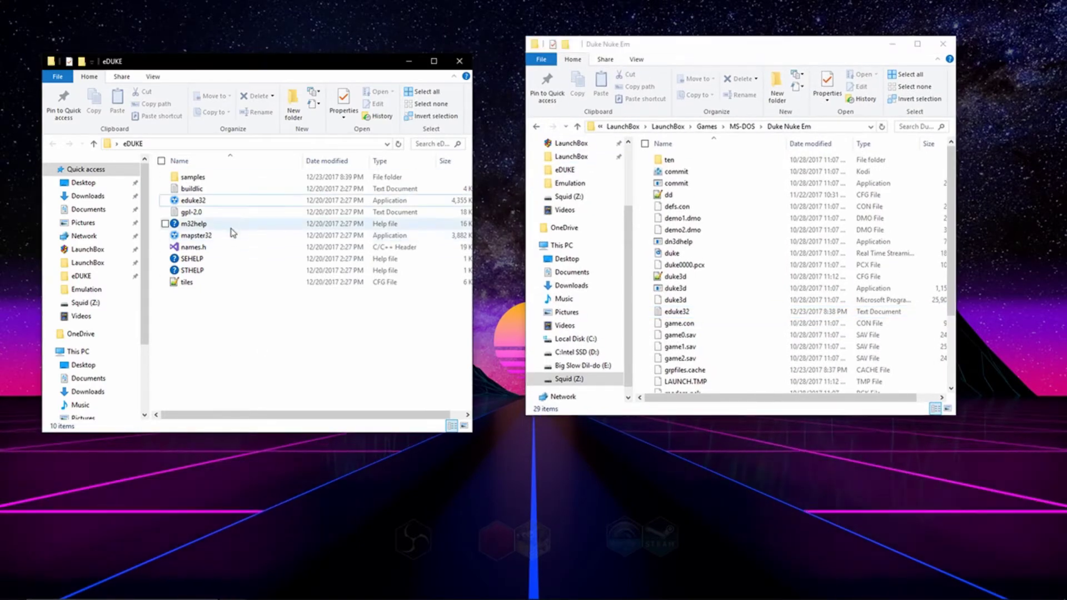
pyautogui.moveTo(189, 202); pyautogui.dragTo(775, 223)
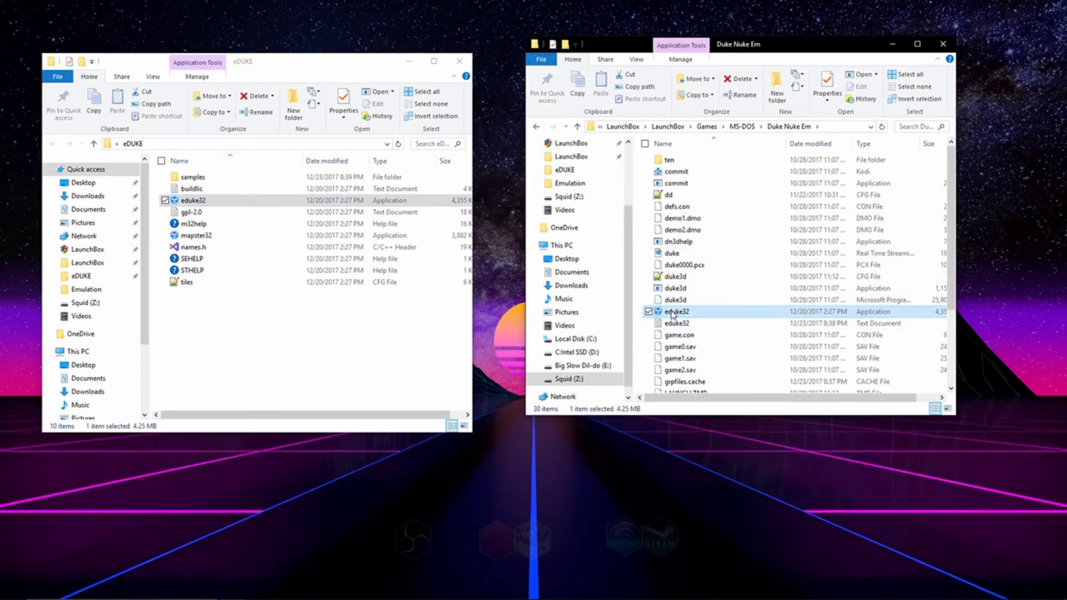
# Launch eduke32, import the duke3d.cfg settings and choose 1920x1080 OpenGL windowed video mode
pyautogui.doubleClick(672, 314)
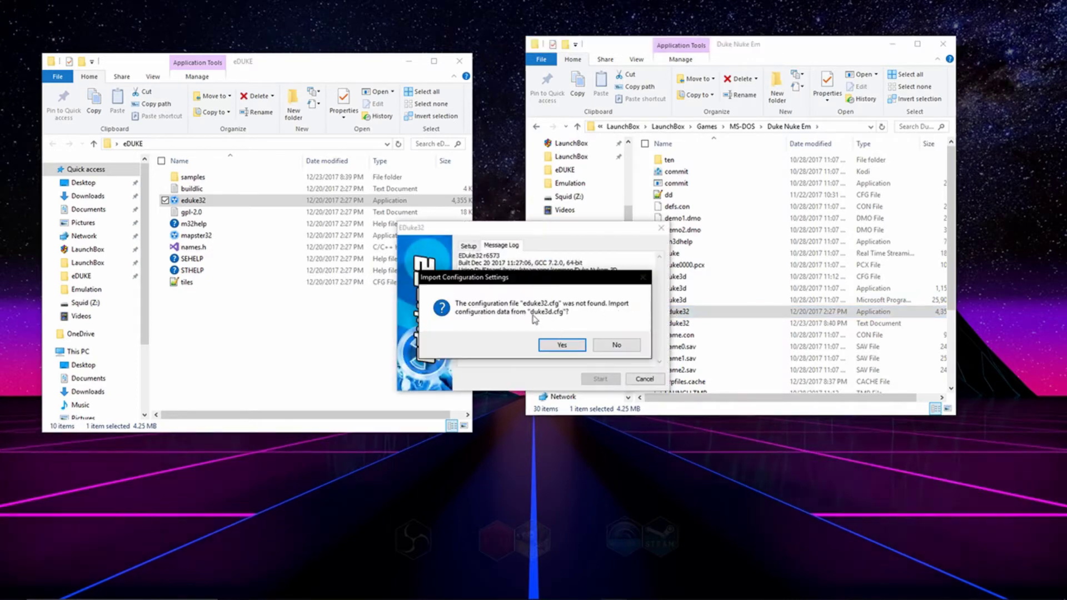
pyautogui.click(555, 346)
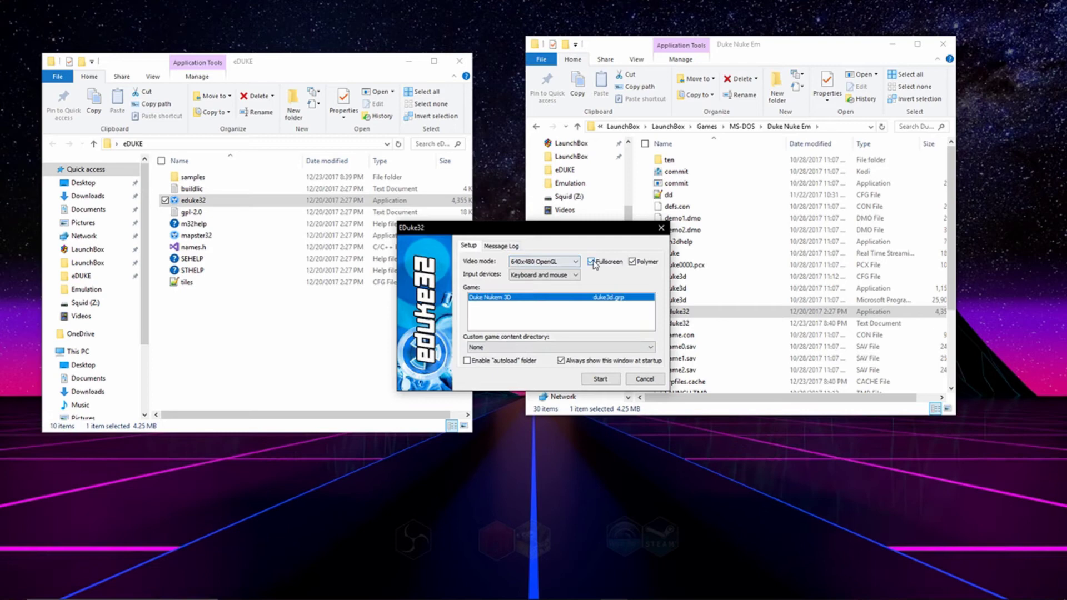
pyautogui.click(575, 261)
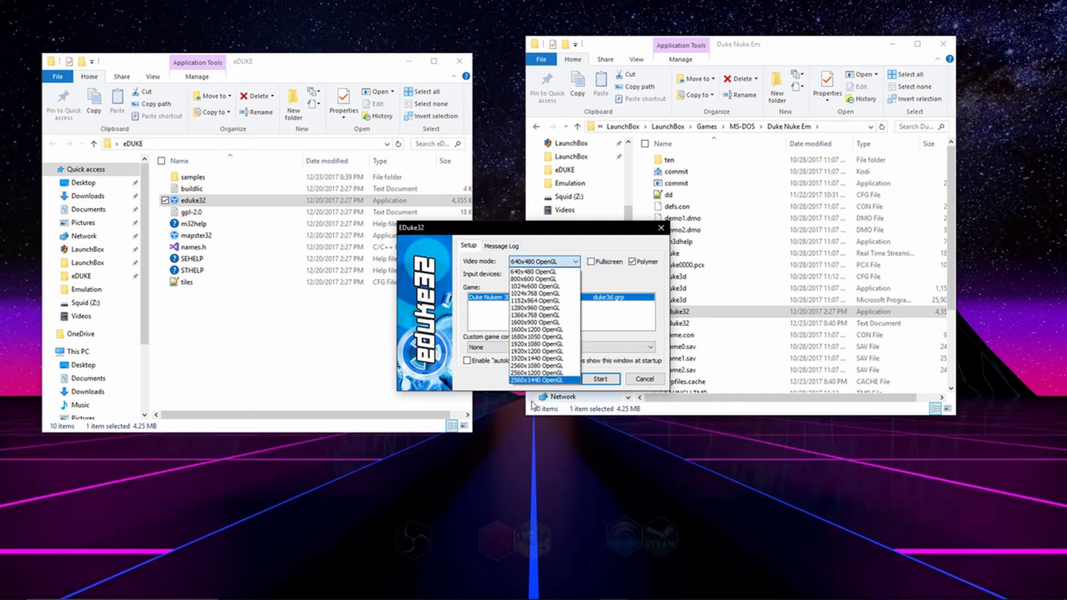
pyautogui.click(537, 344)
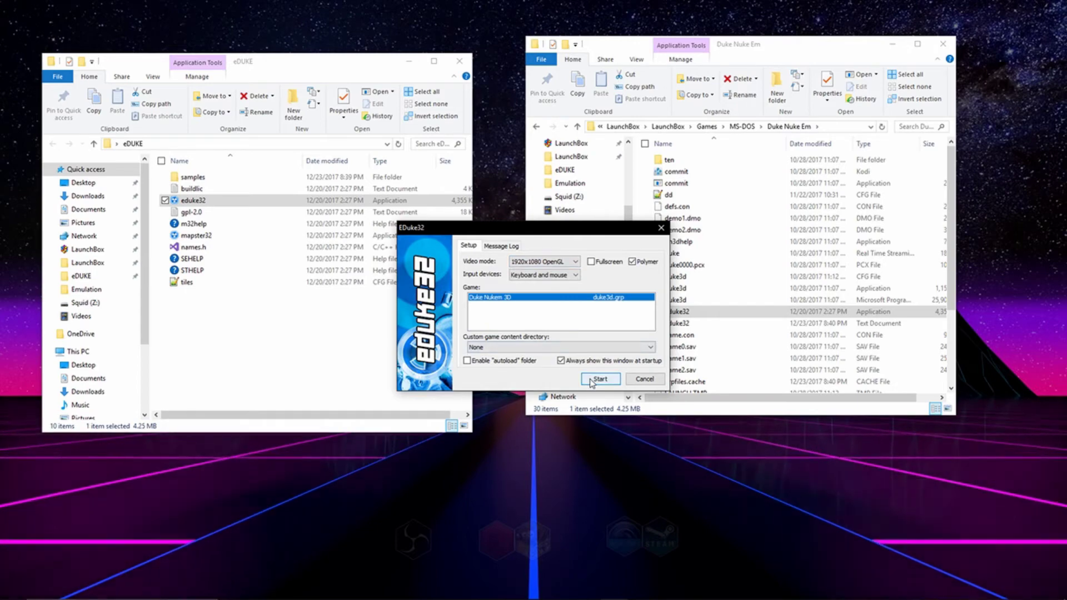
# Start Duke Nukem 3D from the EDuke32 setup window
pyautogui.click(599, 379)
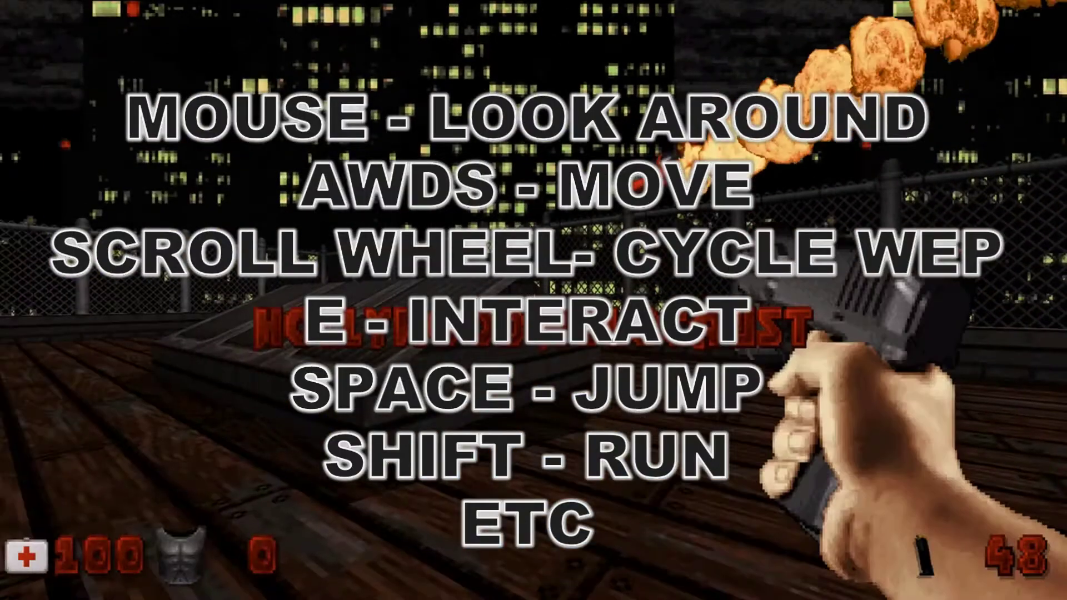